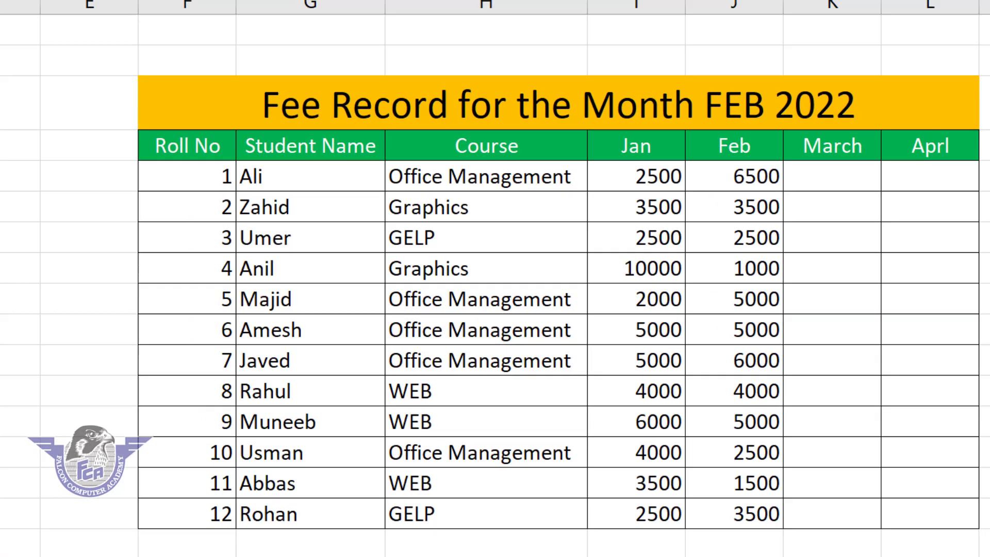
Select the March fee cells for all twelve students, then bring up the Review ribbon
left_click(443, 48)
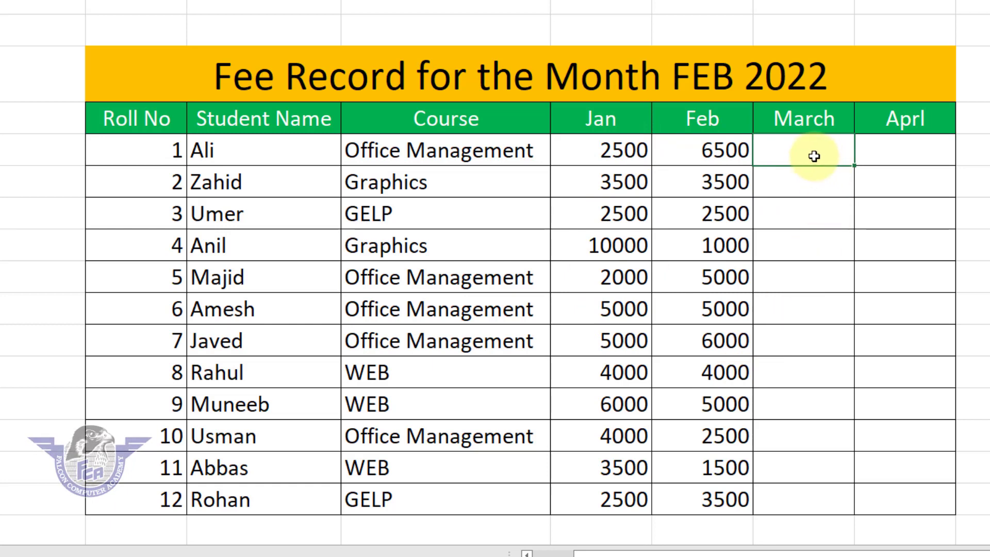
left_click(813, 215)
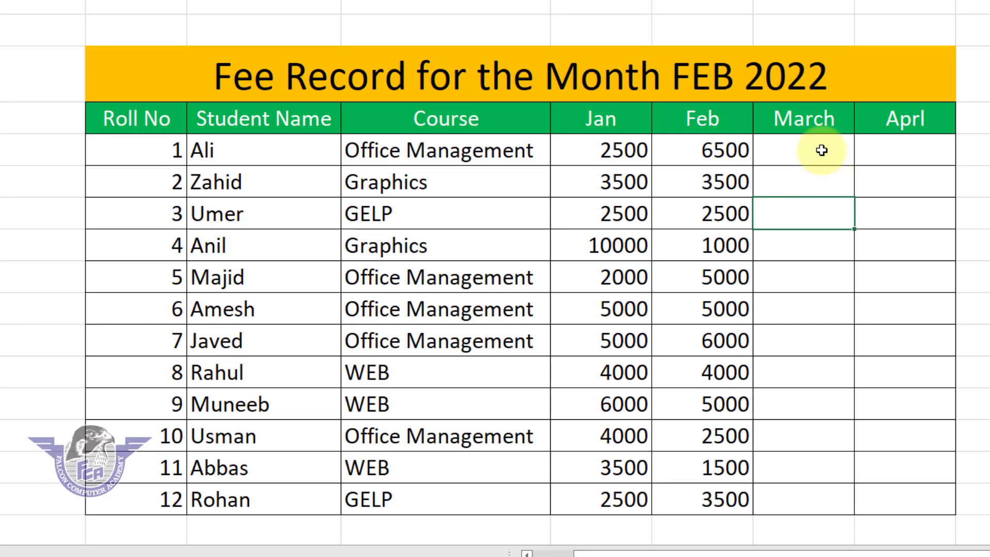
left_click_drag(821, 150, 814, 493)
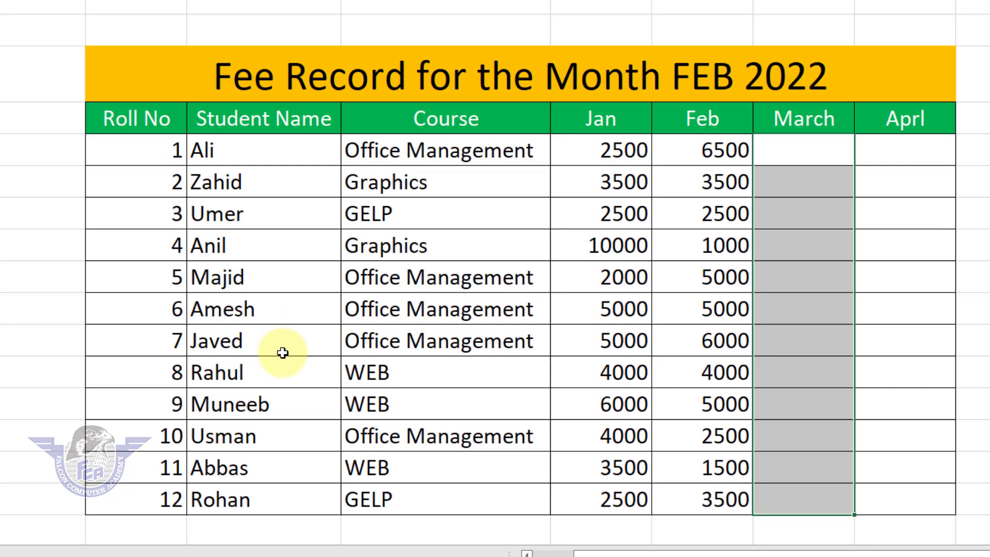
left_click(807, 339)
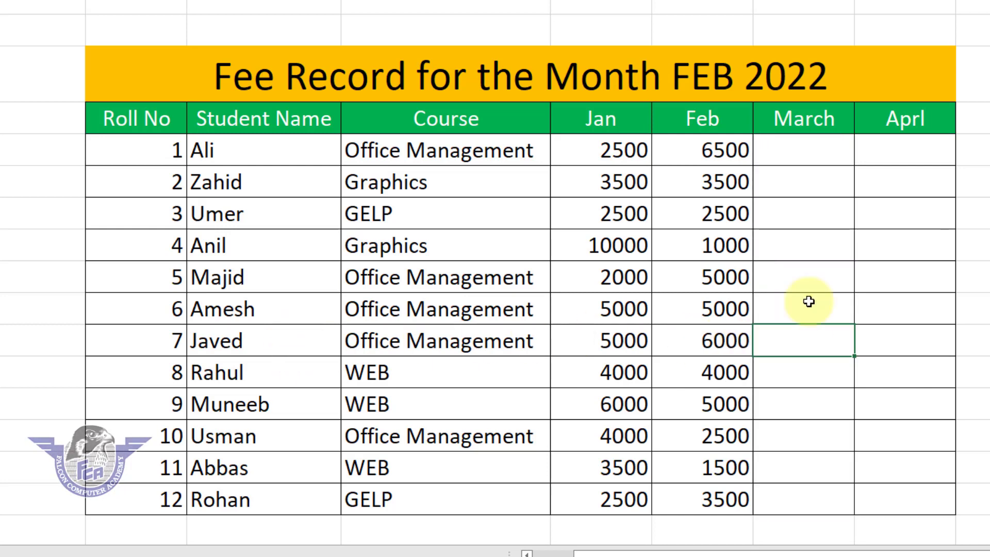
left_click_drag(804, 152, 790, 489)
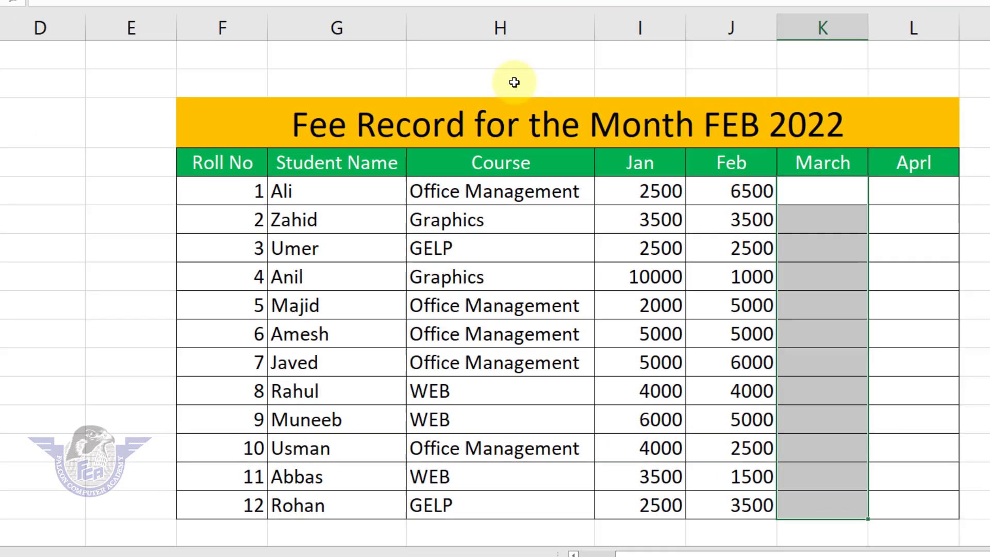
left_click(400, 44)
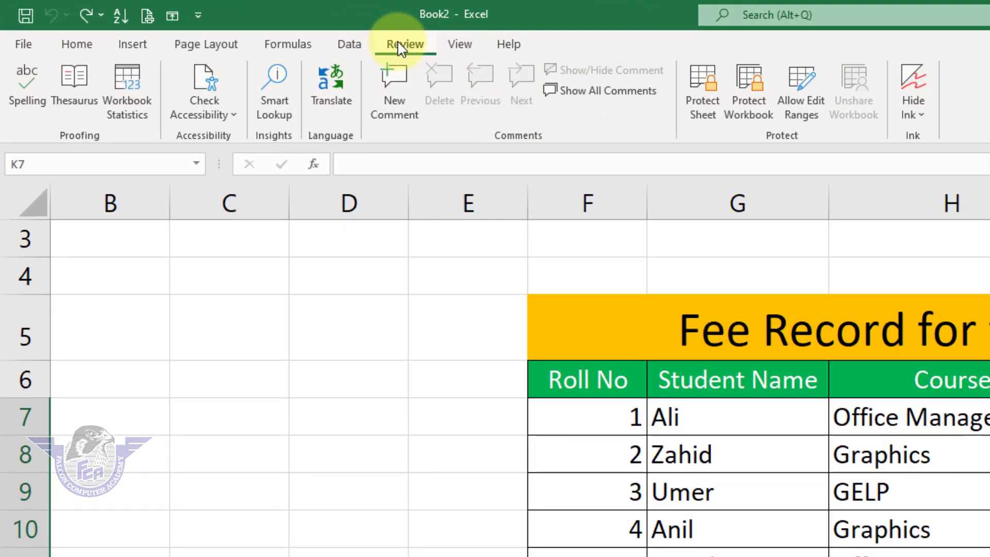
Add a new editable range for K7:K18 through Allow Edit Ranges, titled 'Record Sheet'
left_click(811, 122)
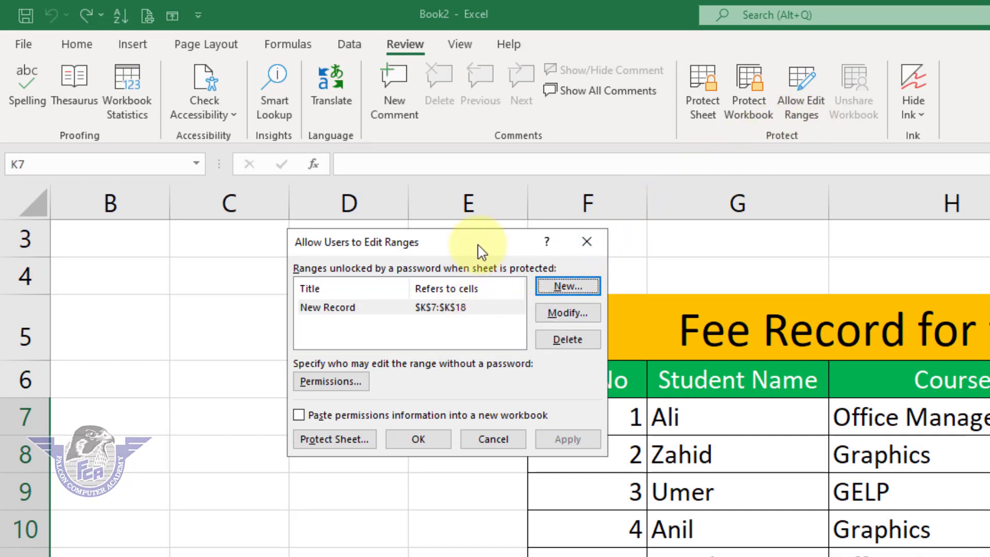
left_click_drag(479, 249, 376, 328)
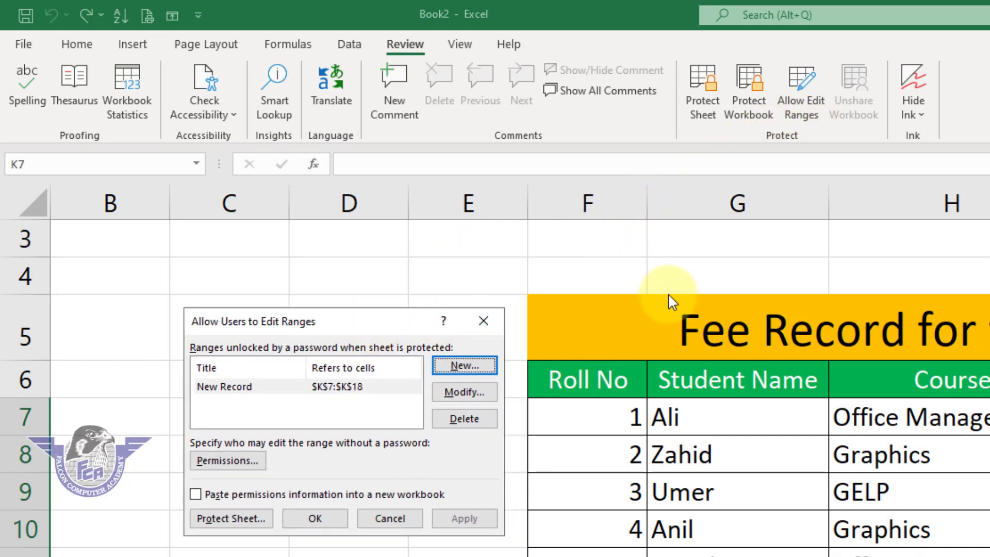
left_click(461, 367)
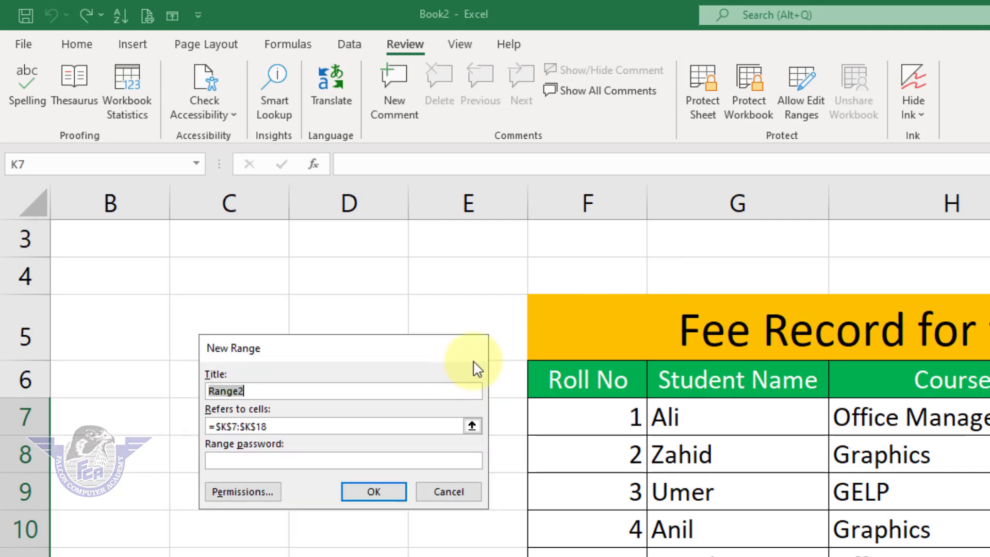
key("shift+Home")
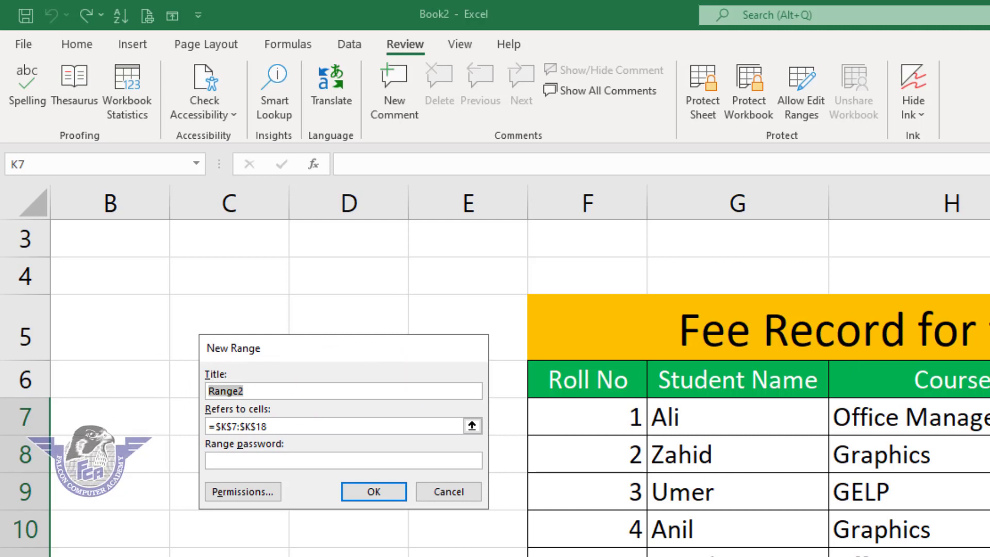
key("BackSpace")
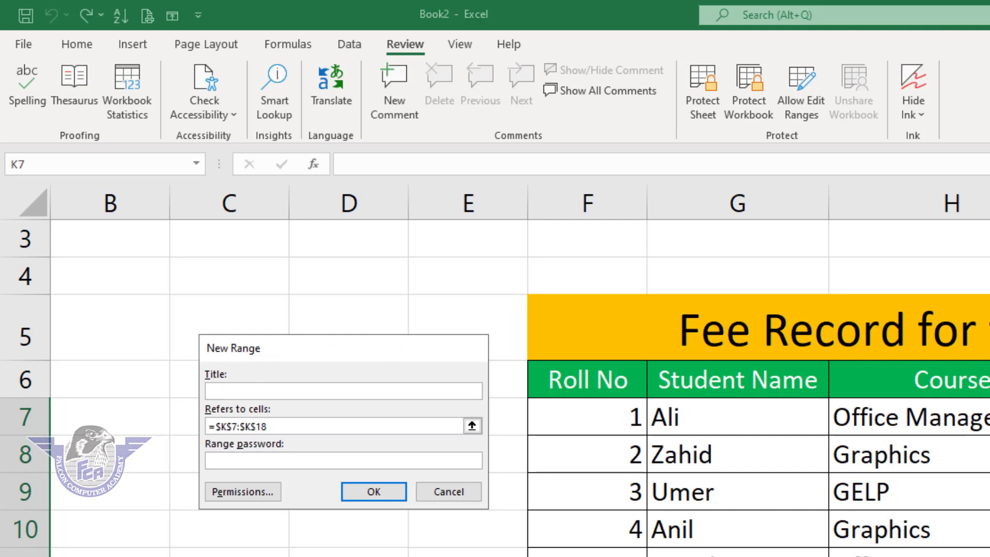
type("Record")
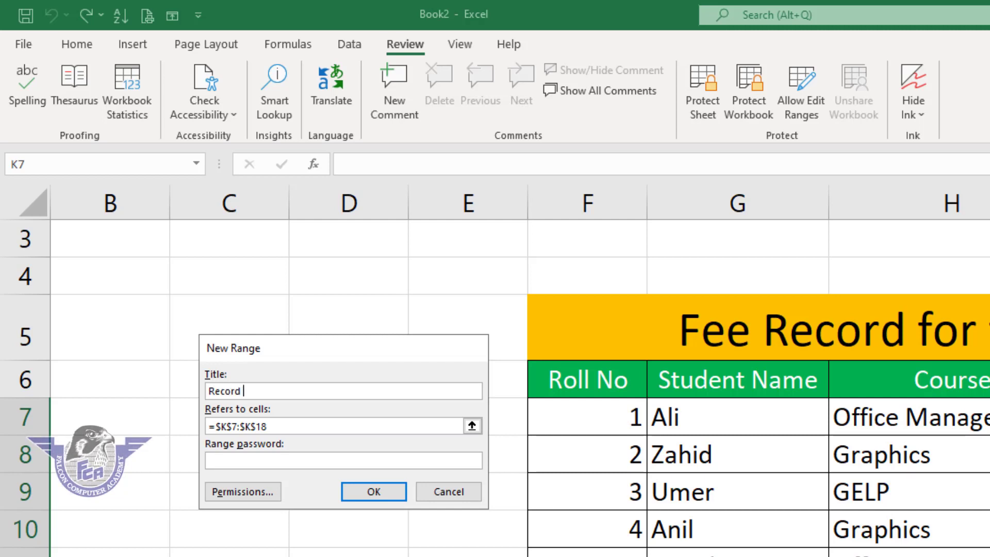
type(" Sheet")
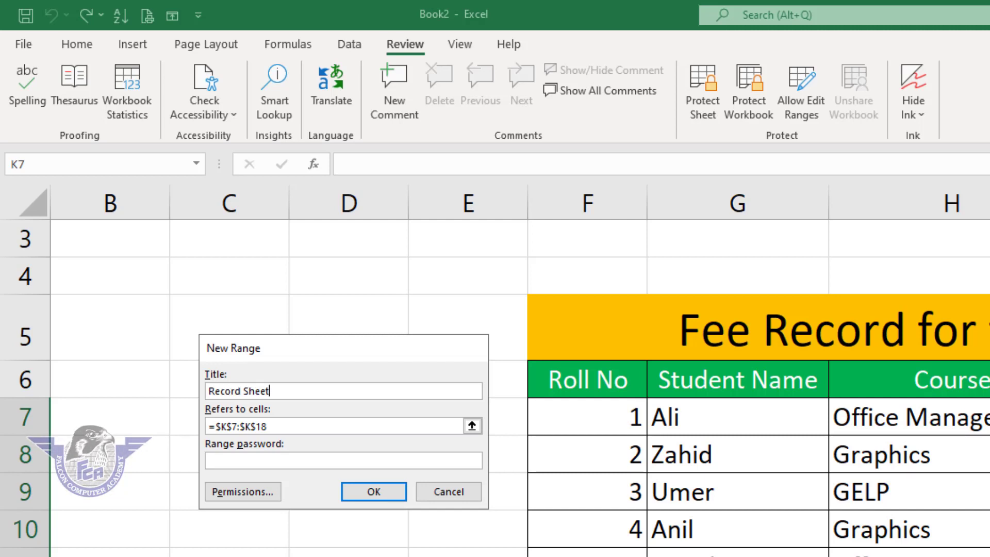
Give the Record Sheet range a password and confirm it, adding it to the editable ranges
left_click(376, 417)
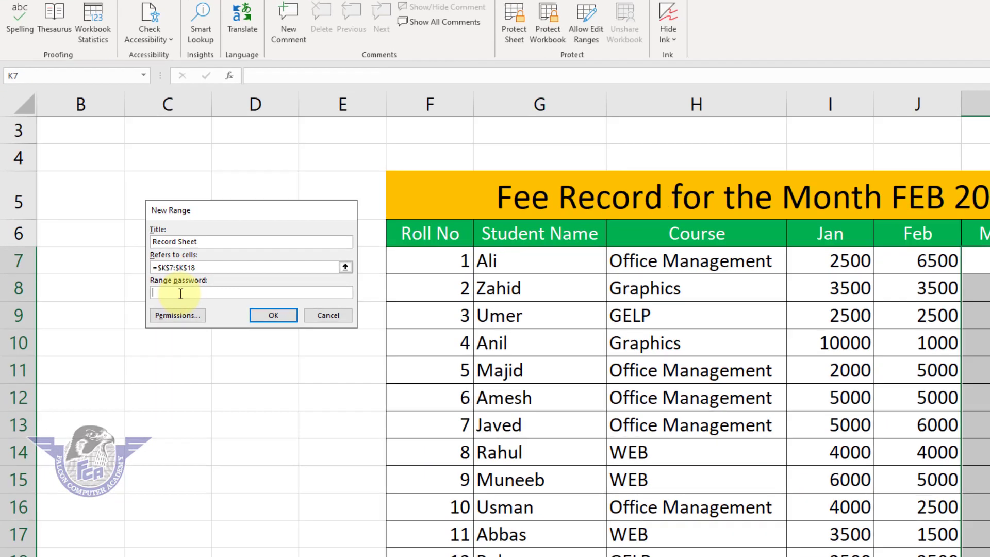
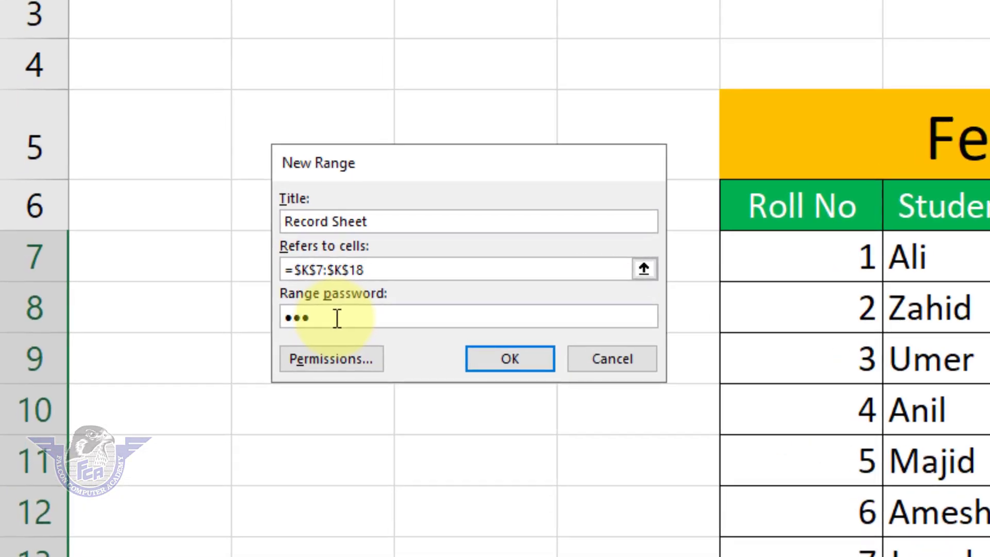
left_click(496, 360)
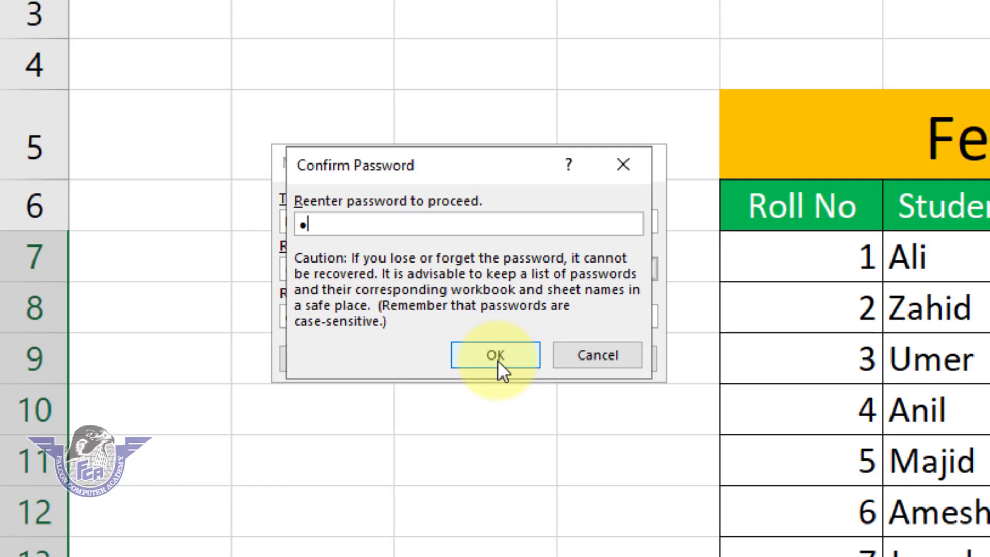
left_click(497, 360)
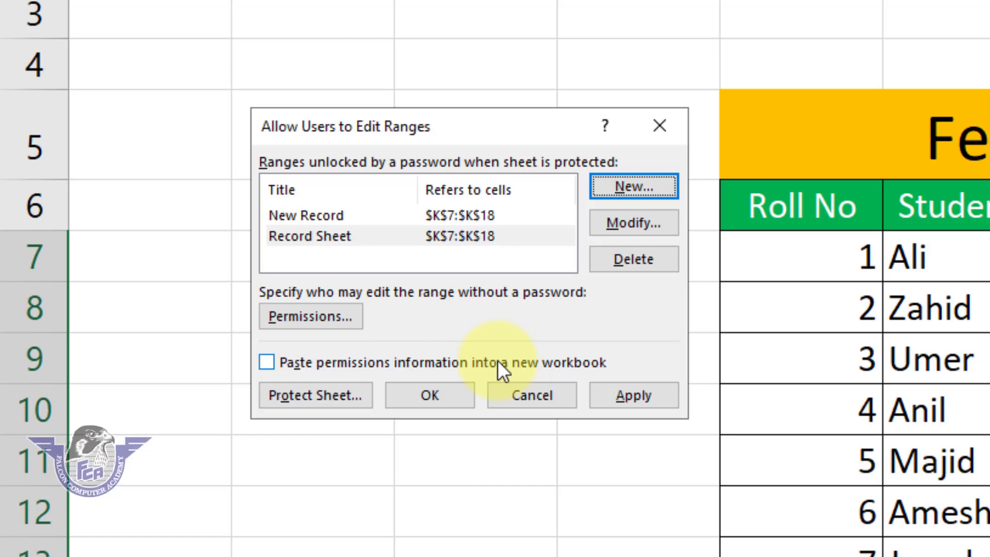
Review the Protect Sheet permission options, leaving all user permissions at their original settings
left_click(324, 397)
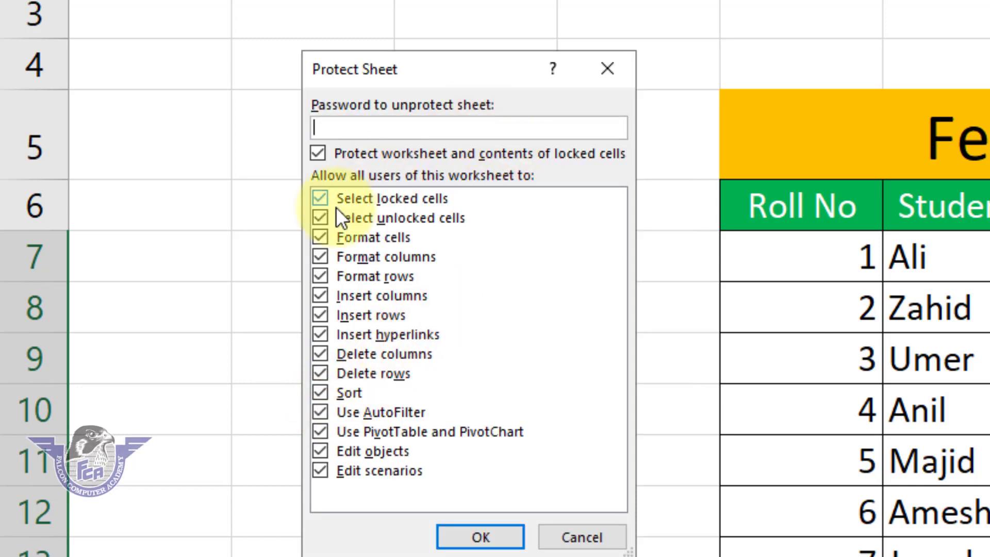
left_click(323, 153)
left_click(323, 154)
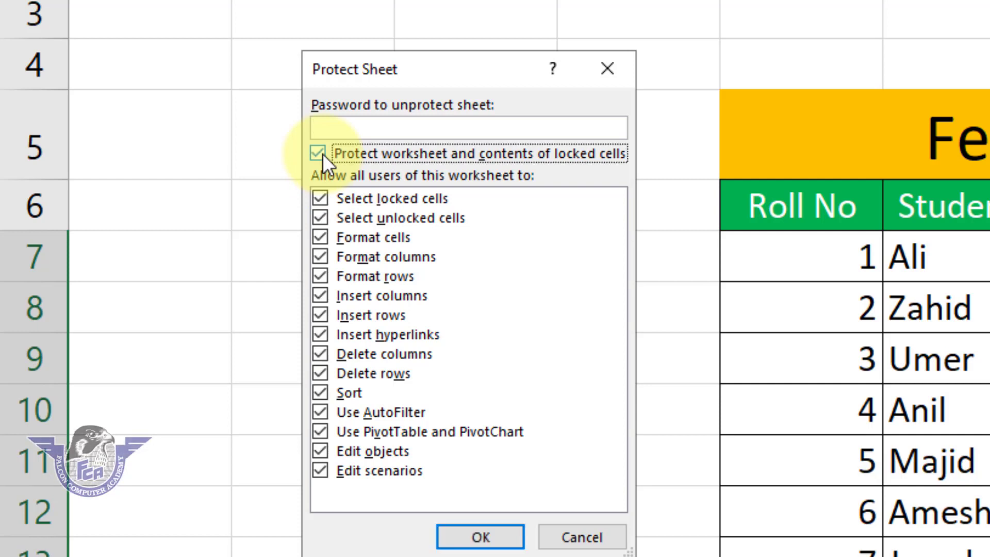
left_click(320, 470)
left_click(320, 433)
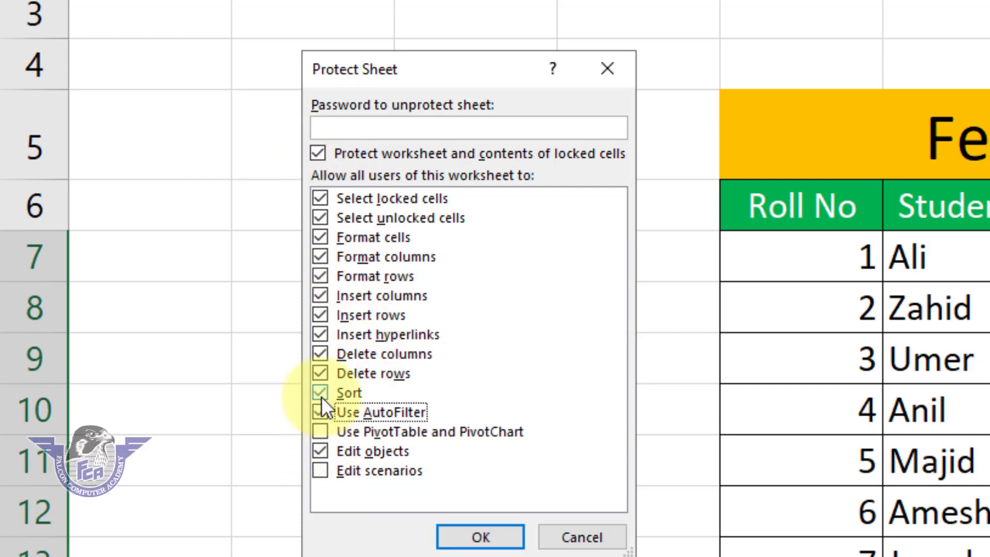
left_click(320, 392)
left_click(320, 373)
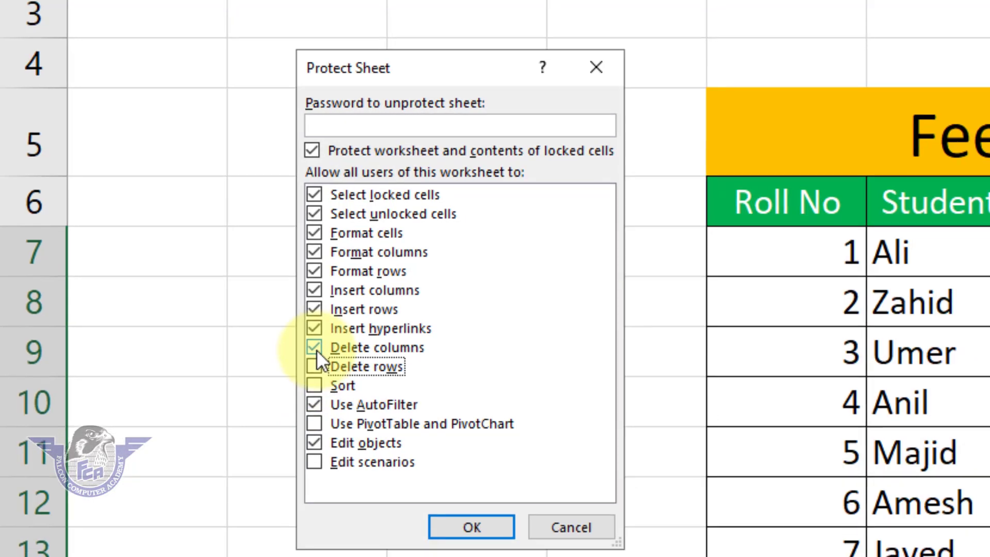
left_click(320, 354)
left_click(281, 357)
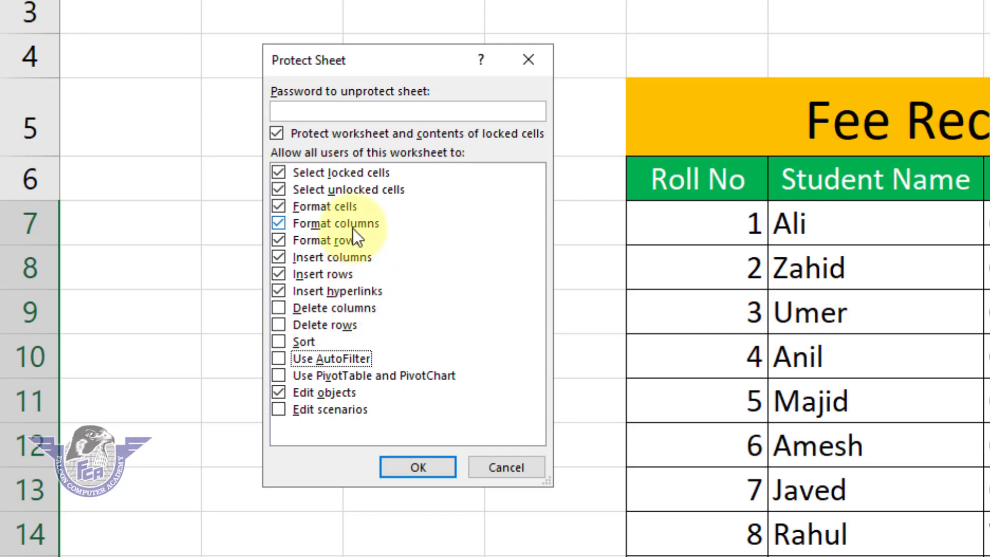
left_click(279, 308)
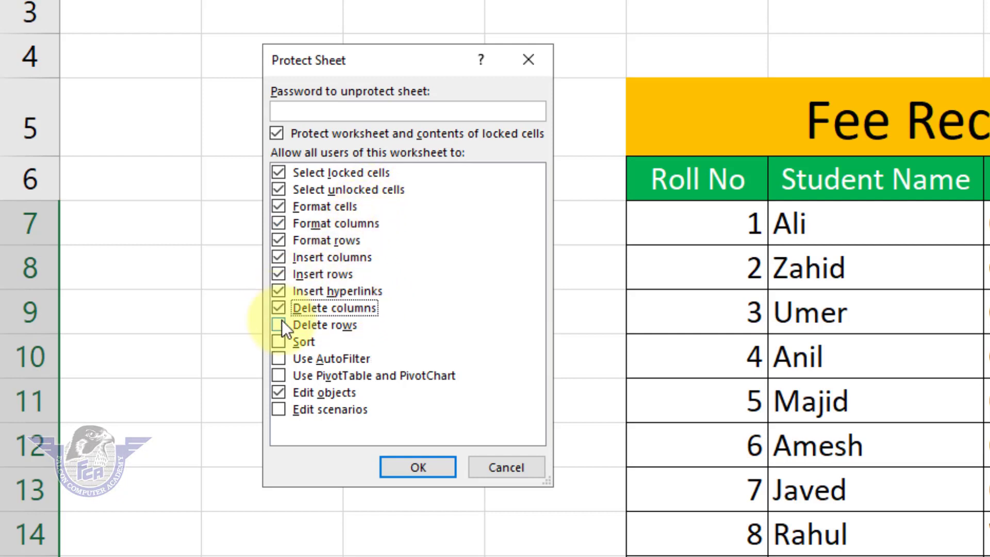
left_click(278, 324)
left_click(279, 342)
left_click(278, 358)
left_click(279, 375)
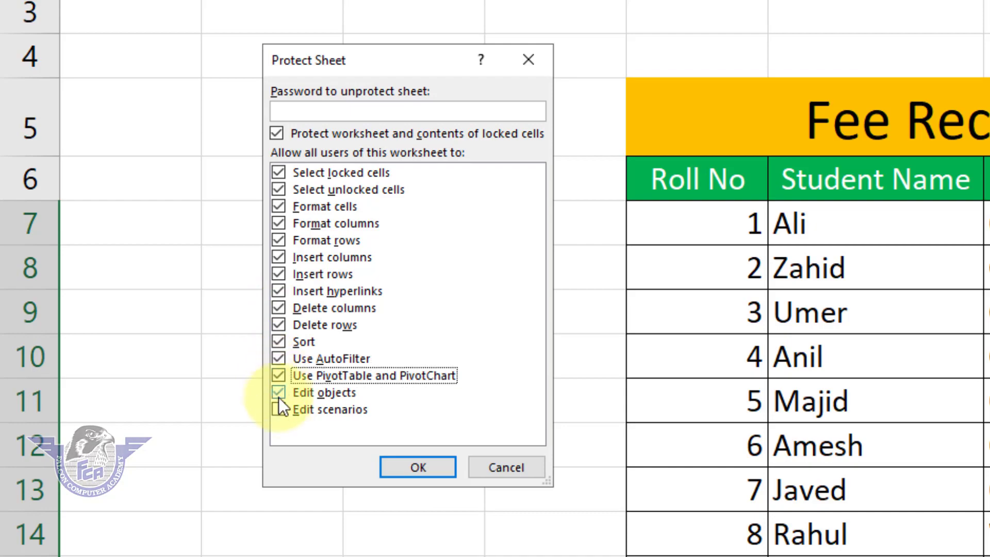
left_click(278, 409)
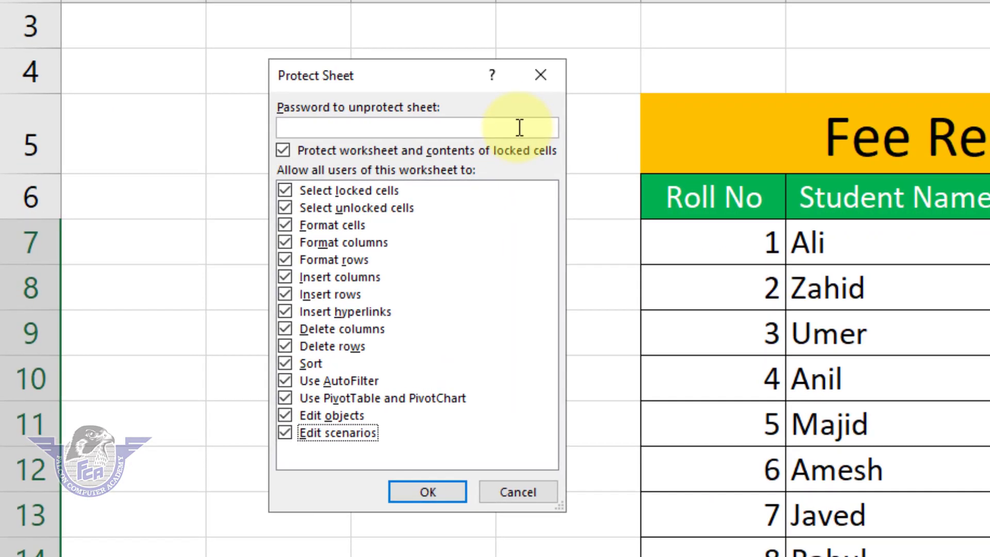
Set the sheet protection password and confirm it to protect the worksheet
left_click(258, 174)
type("1")
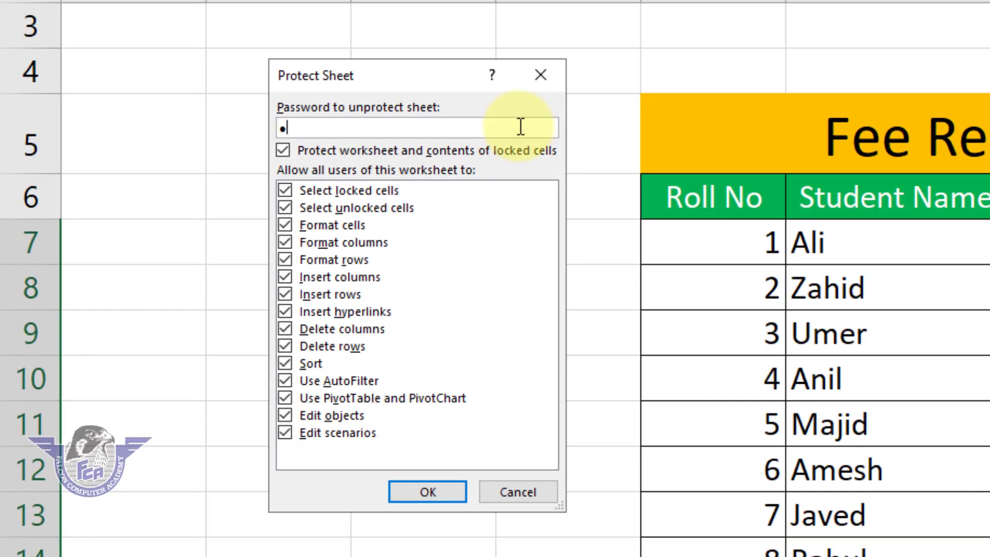
key("BackSpace")
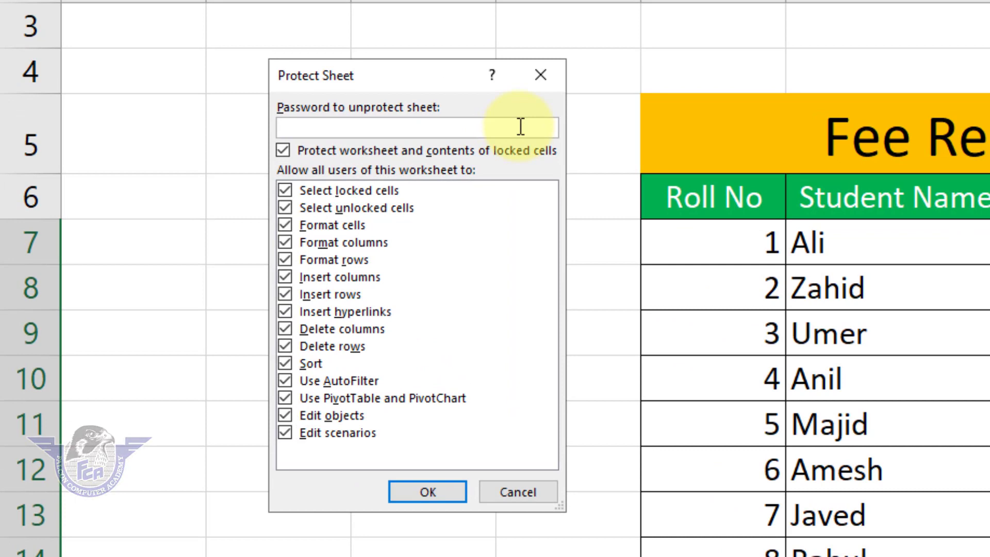
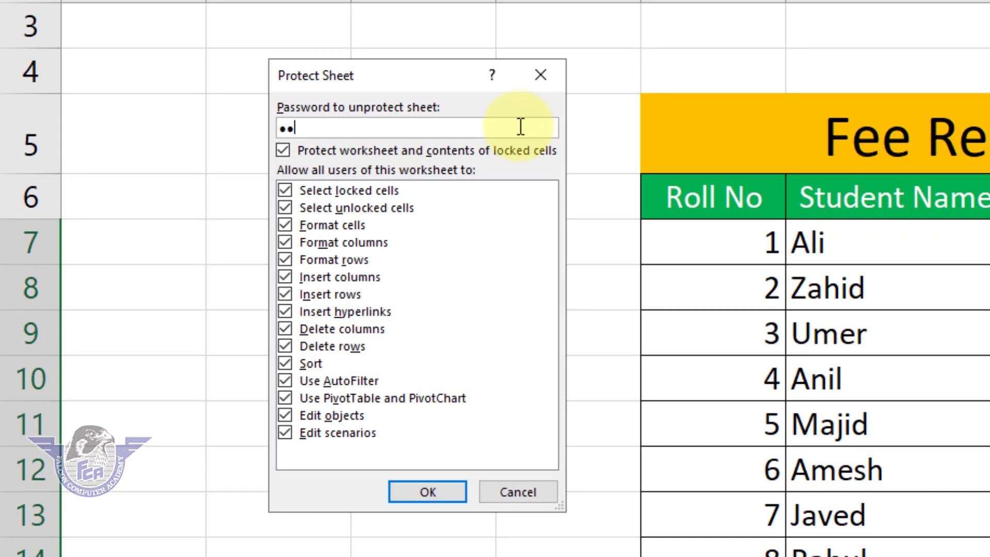
key("Return")
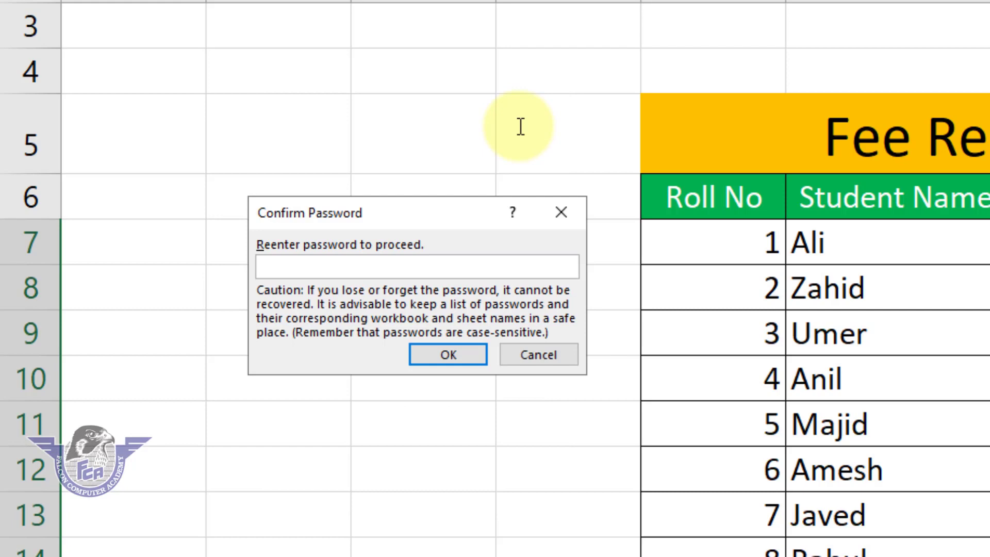
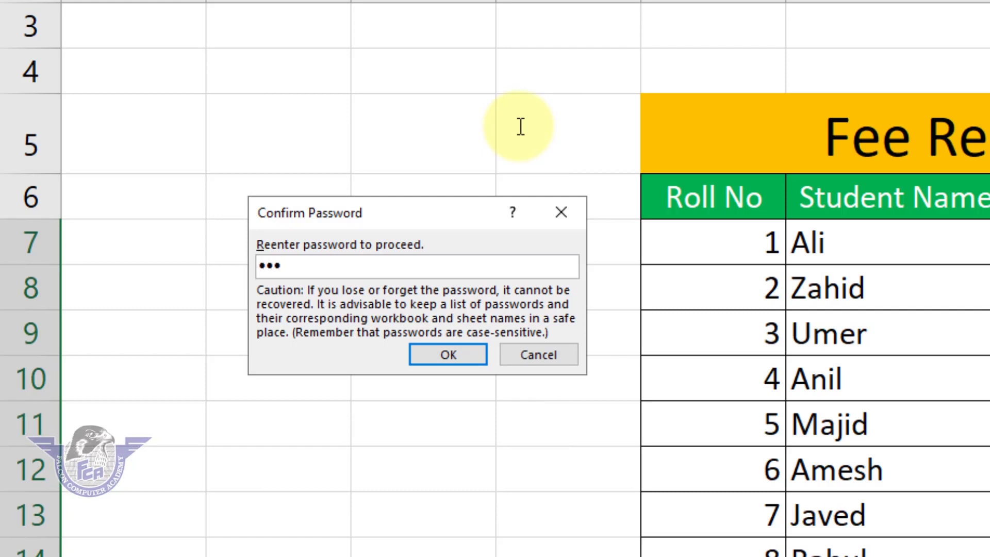
key("Return")
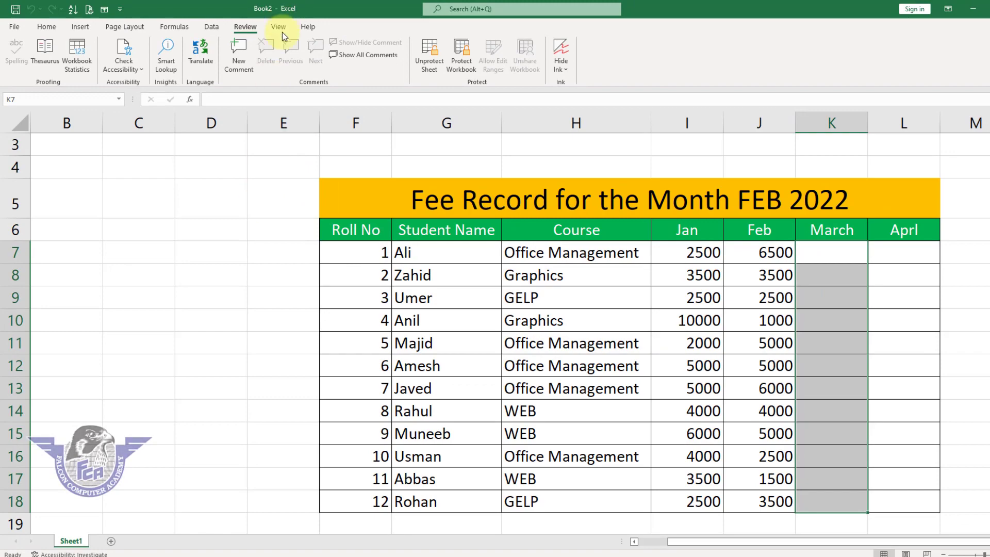
left_click(281, 257)
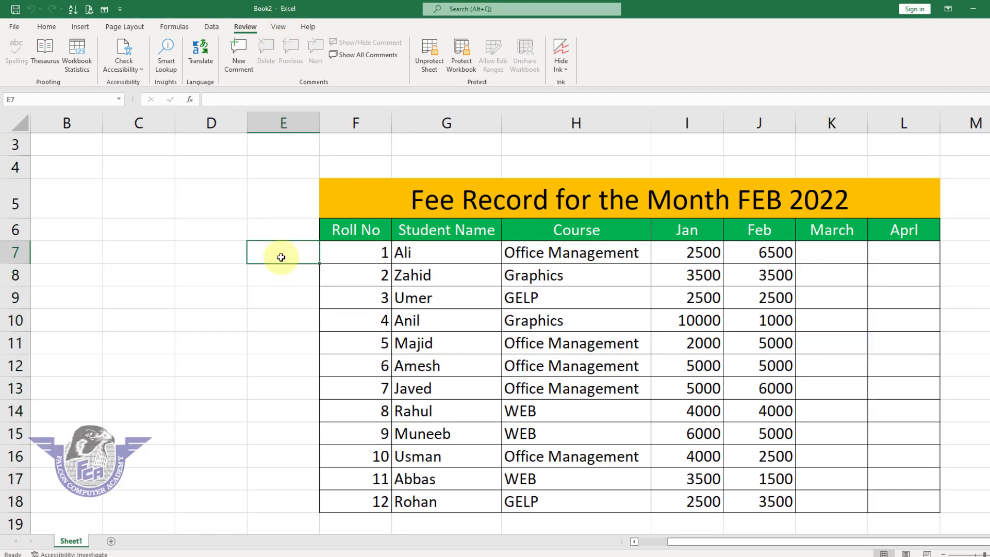
double_click(281, 257)
key("Return")
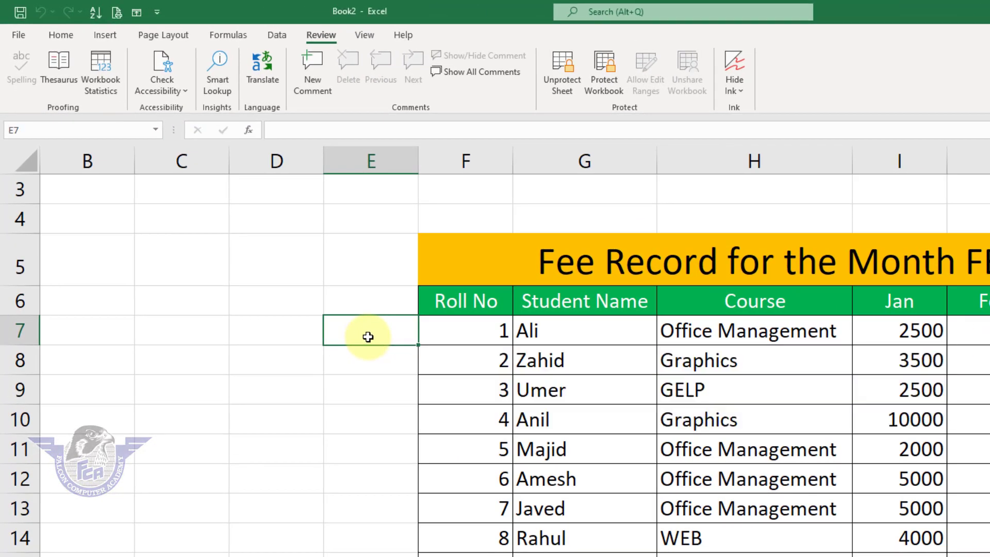
left_click_drag(495, 330, 638, 454)
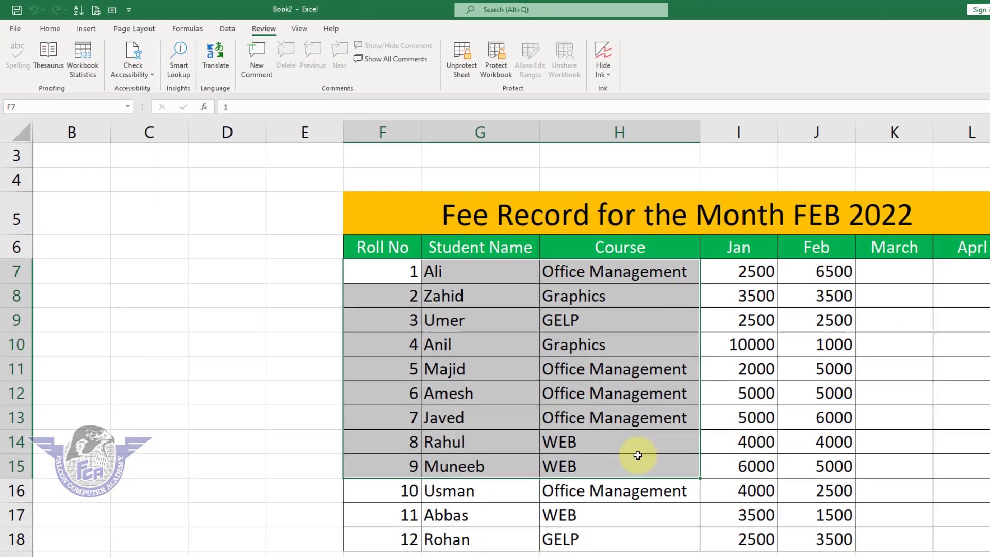
key("Delete")
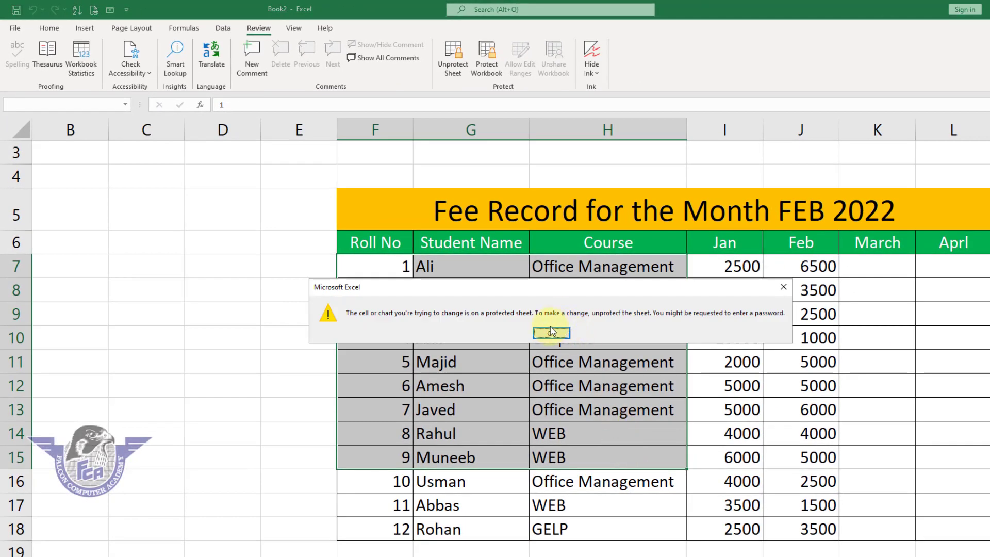
left_click(551, 332)
left_click(748, 336)
double_click(749, 336)
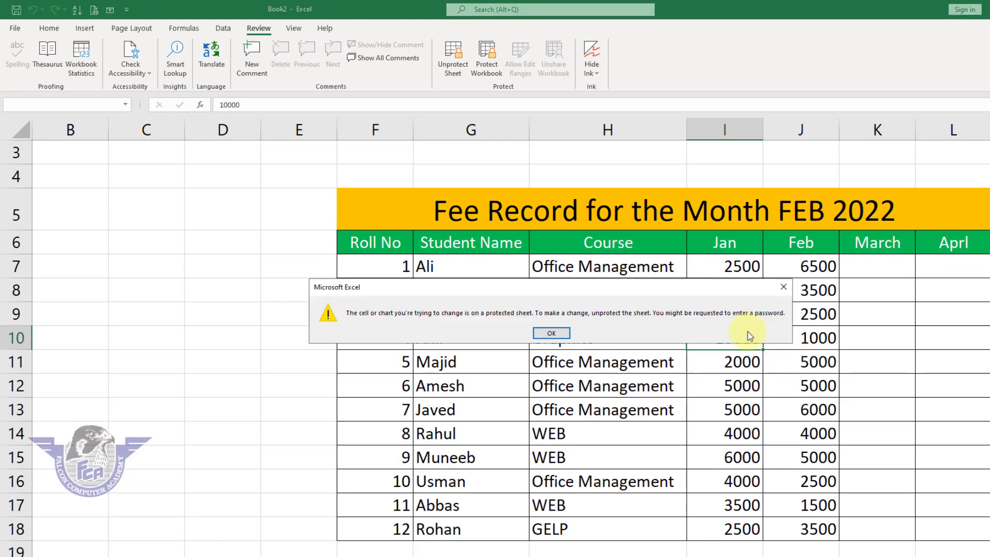
key("Return")
left_click(787, 313)
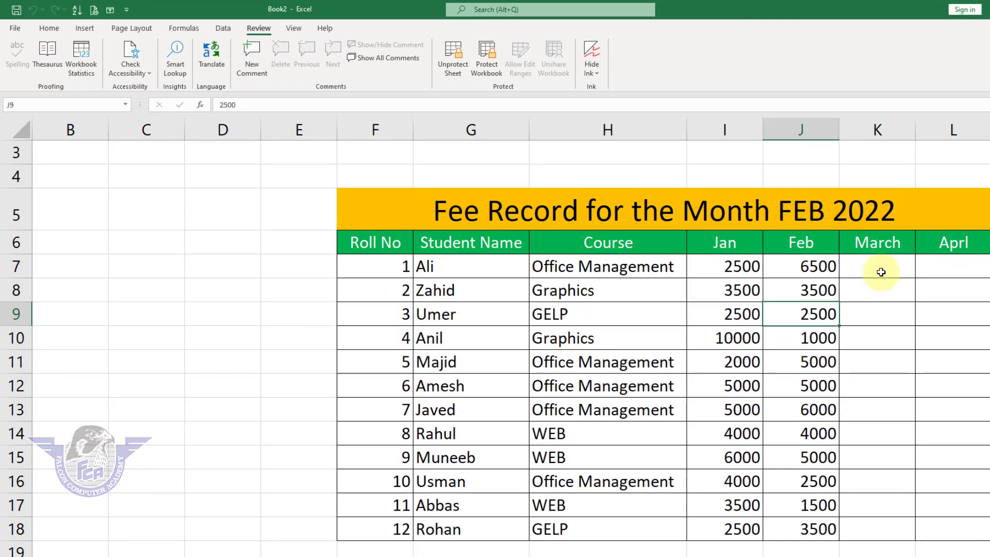
left_click(880, 272)
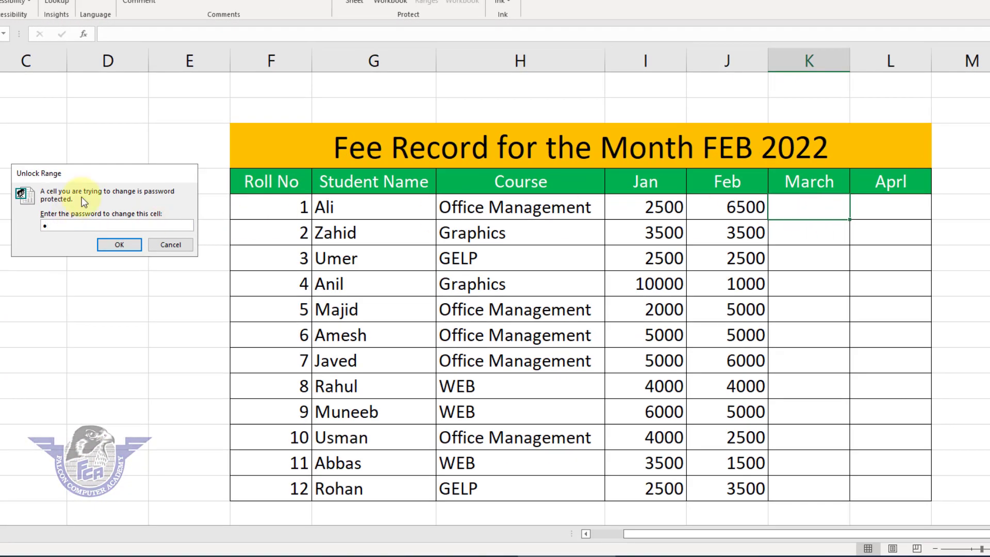
Enter the range password in the Unlock Range prompt to make the March cells editable
mouse_move(95, 174)
left_mouse_down()
mouse_move(568, 211)
mouse_move(770, 433)
left_mouse_up()
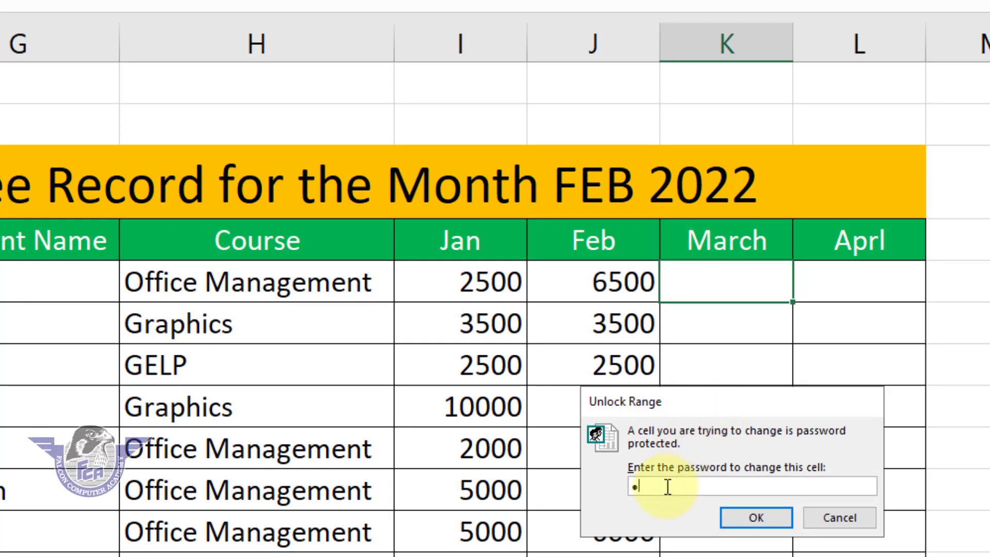
key("BackSpace")
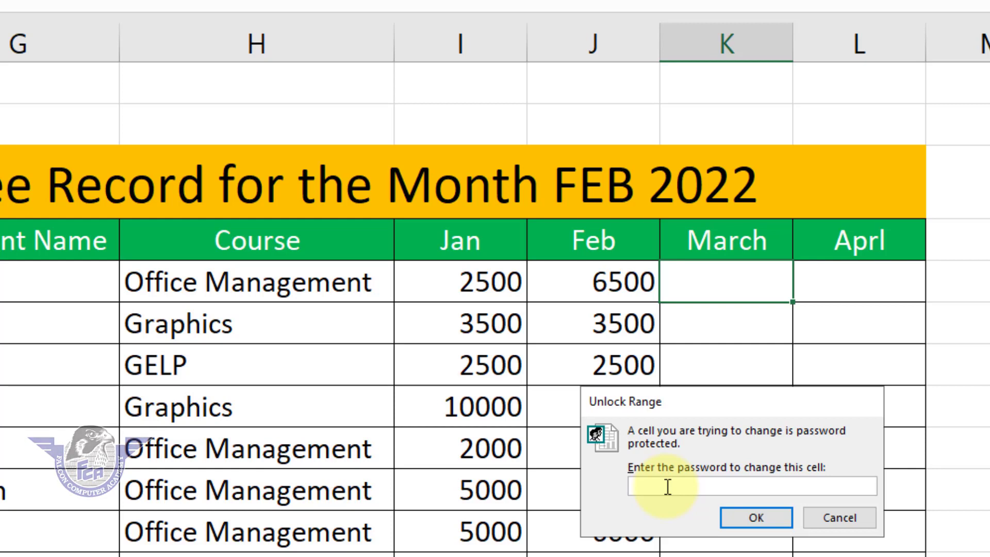
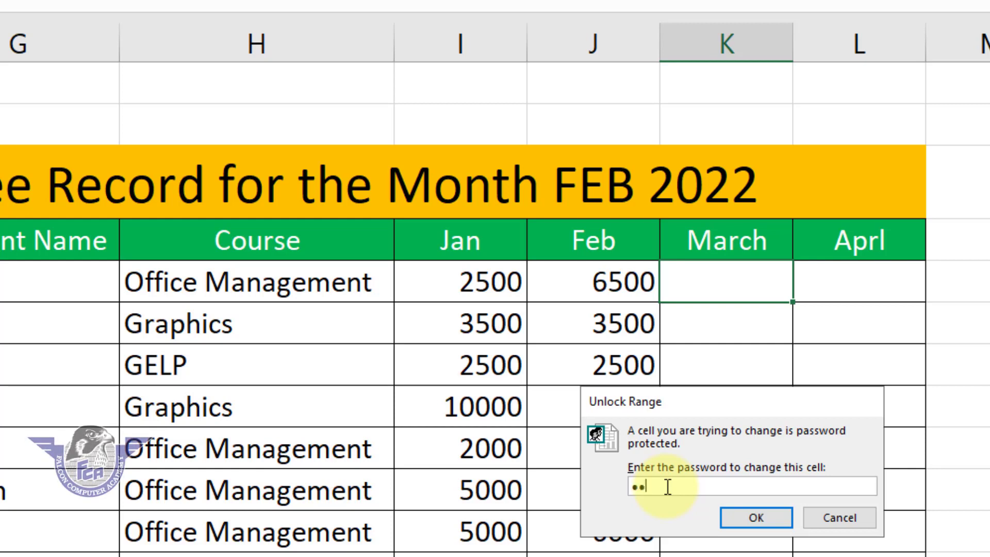
key("Return")
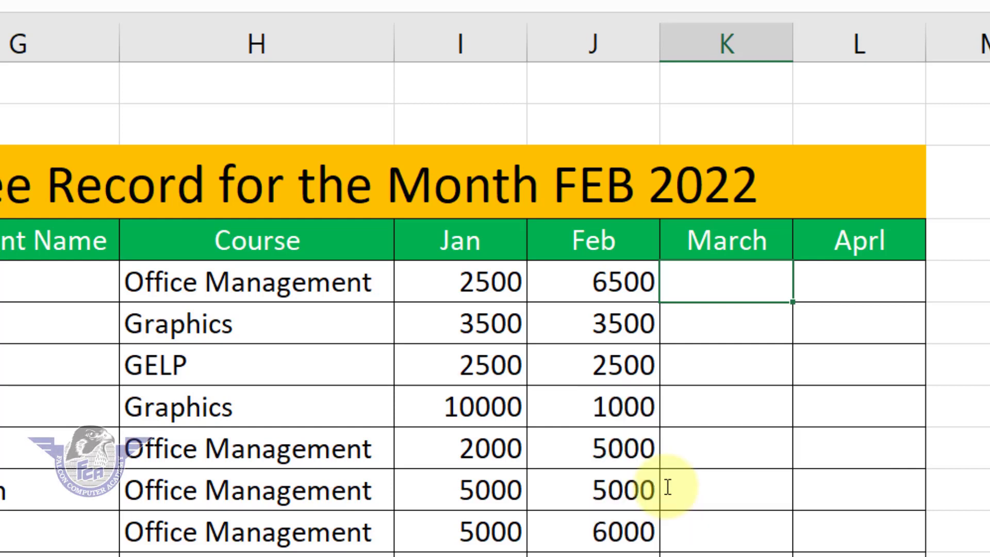
Enter March fees 2500, 4500, 3500, 1000, 200 and 0 for roll numbers 1–6
type("2500")
key("Return")
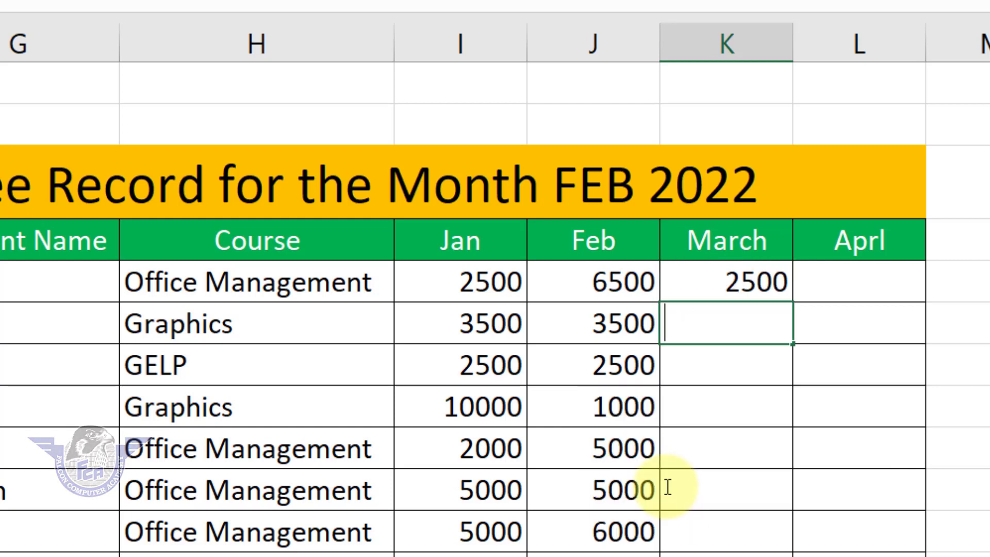
type("4500")
key("Return")
type("3500")
key("Return")
type("1000")
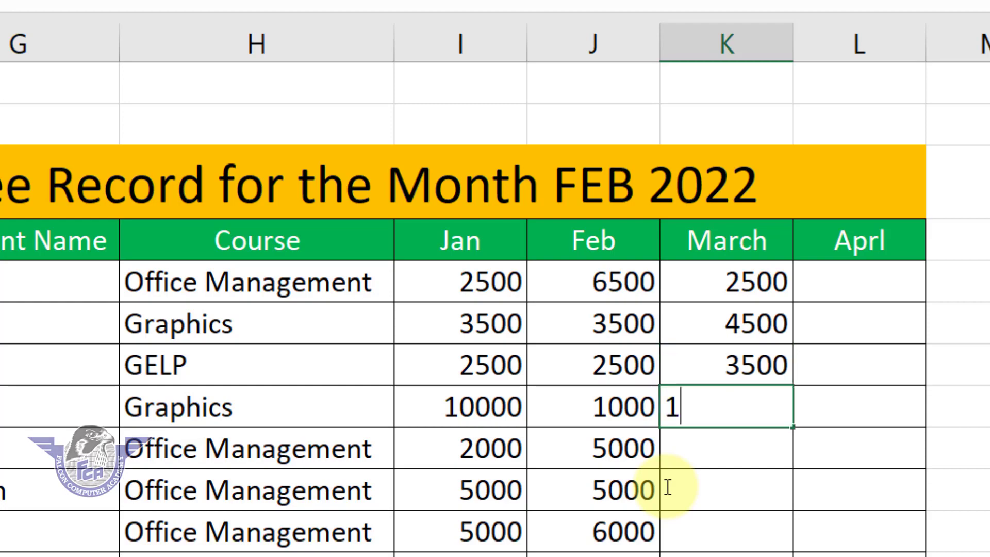
key("Return")
type("200")
key("Return")
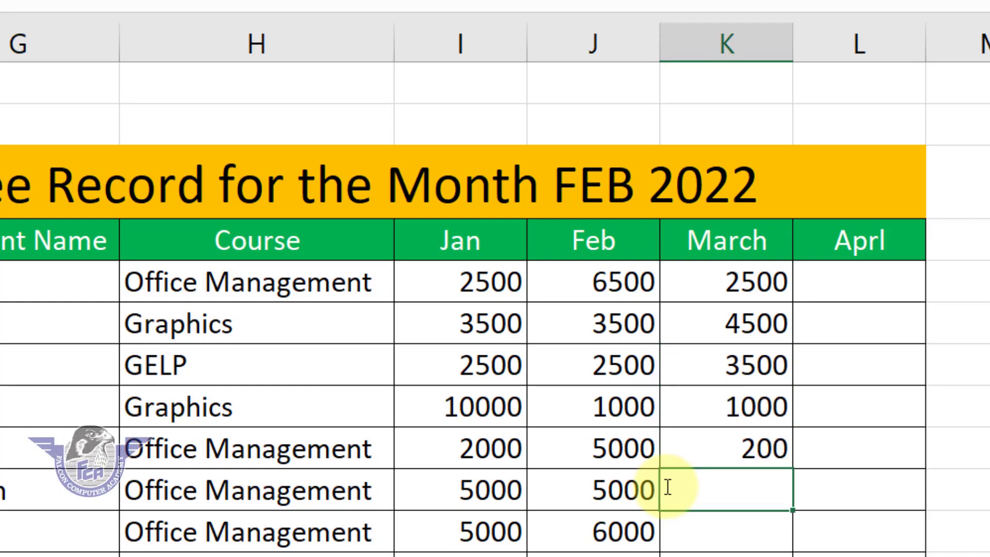
type("0")
key("Return")
Try editing the locked Feb fee of roll no 4 and dismiss the protection warning
left_click(687, 277)
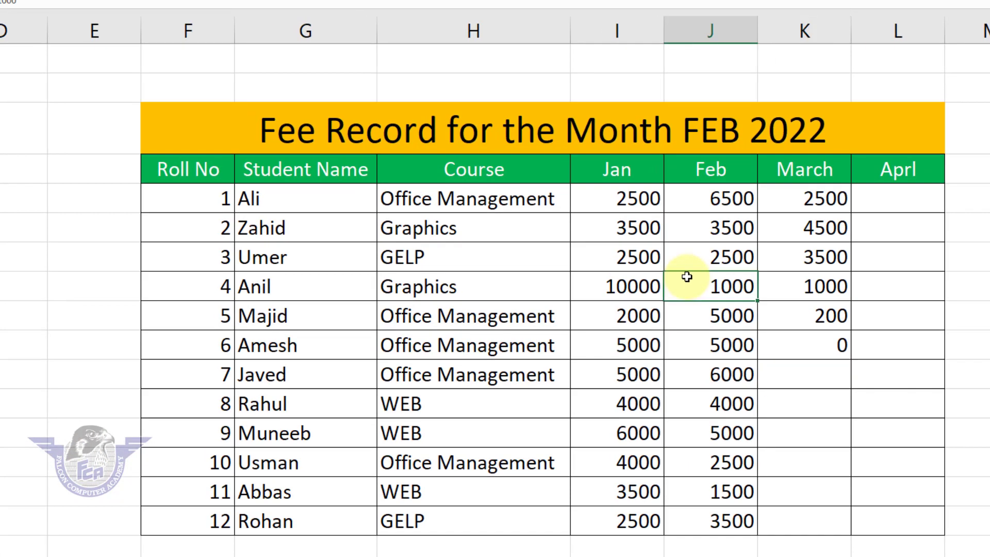
double_click(687, 277)
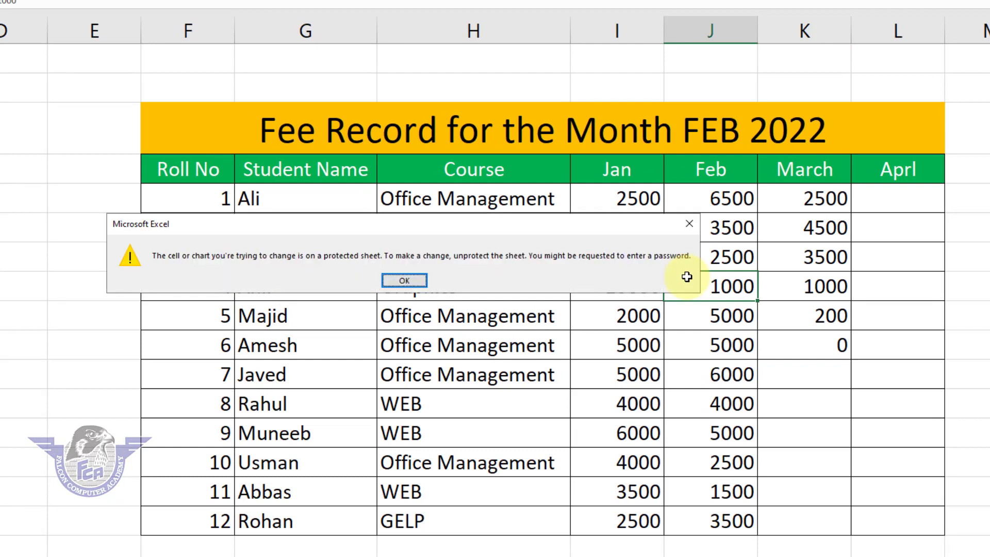
key("Return")
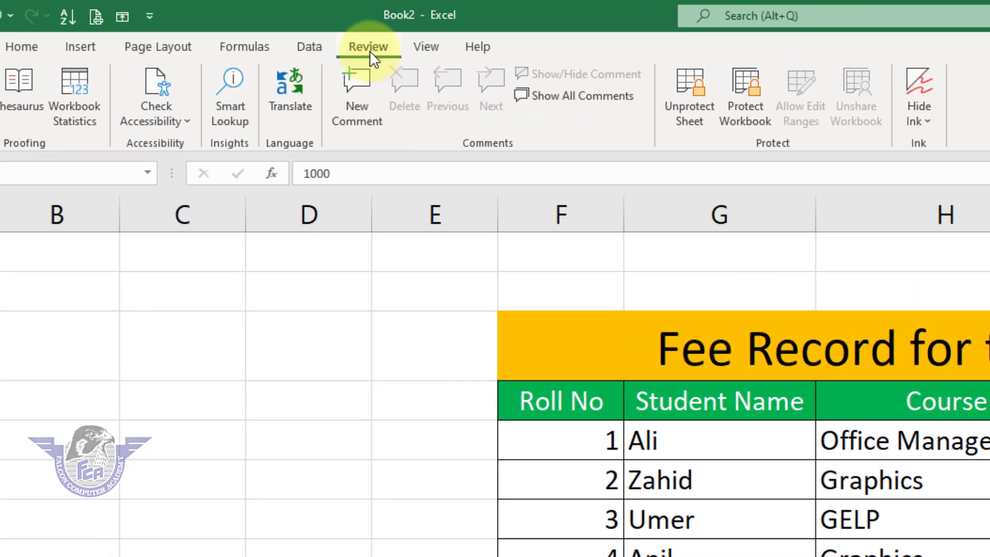
Unprotect the sheet by entering its password
left_click(683, 102)
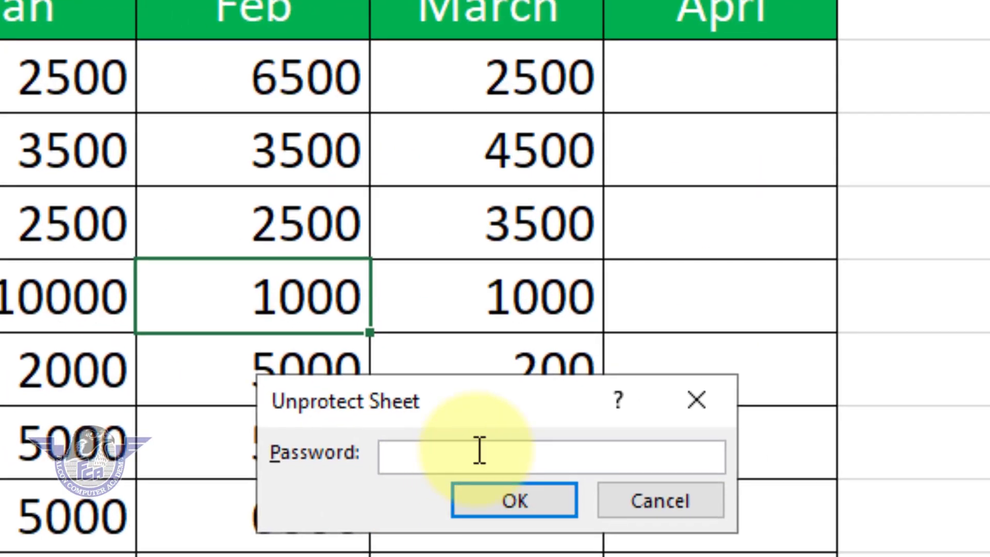
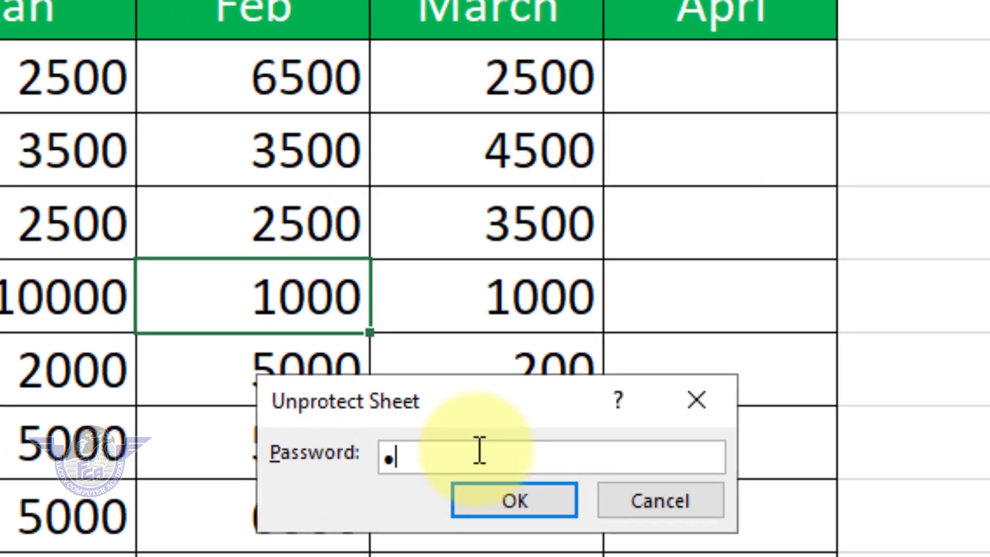
key("Return")
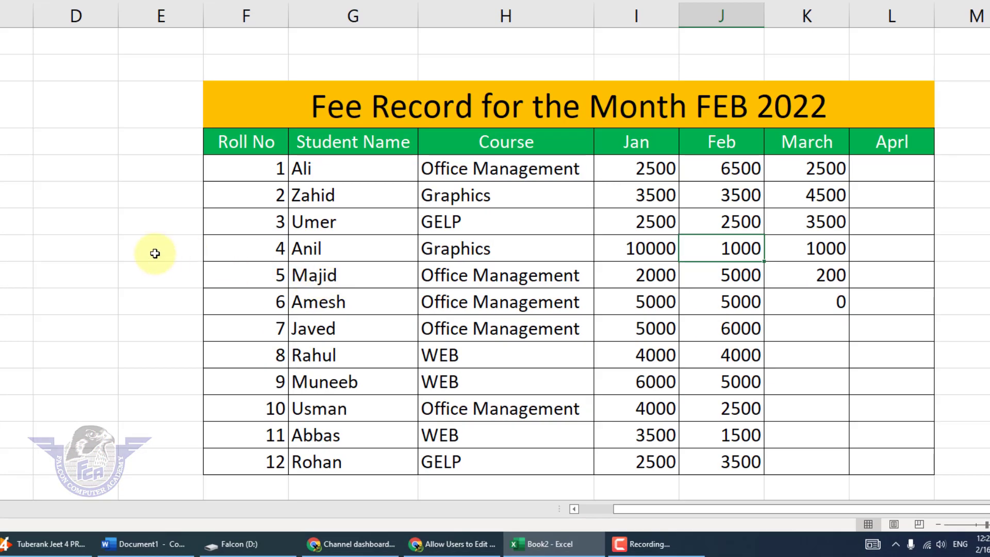
Test editing by typing 'asd' into an empty column E cell, then delete it
left_click(155, 253)
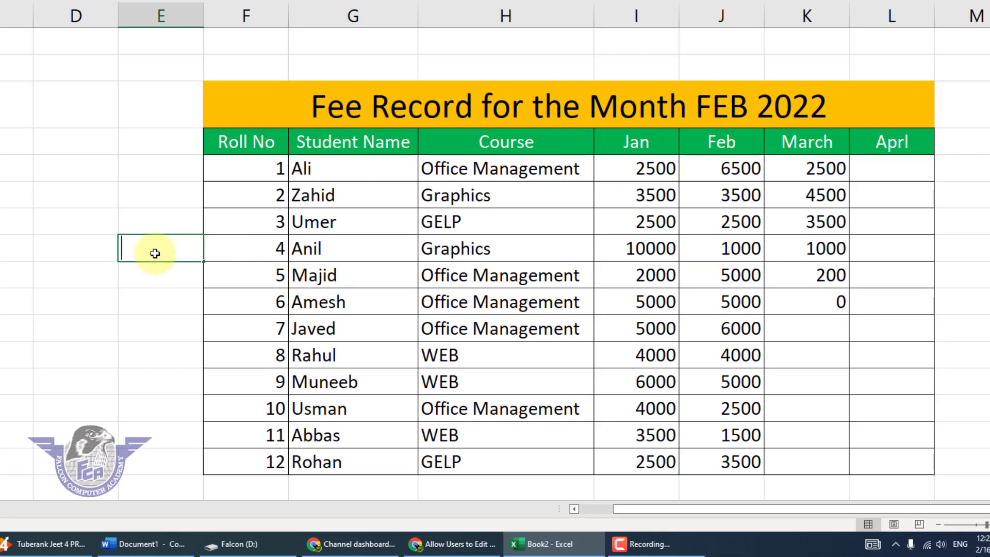
type("asd")
key("Return")
left_click(151, 326)
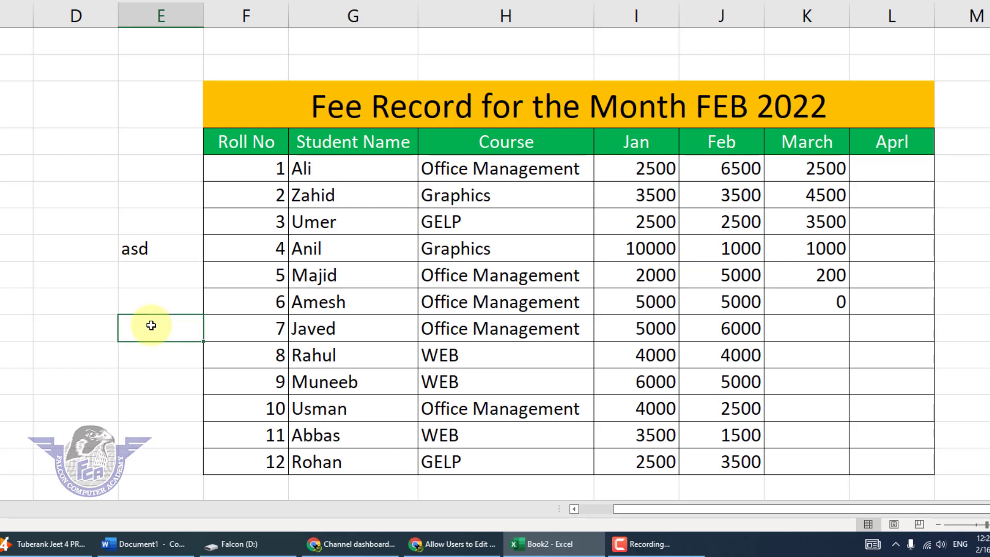
key("Up")
key("Up")
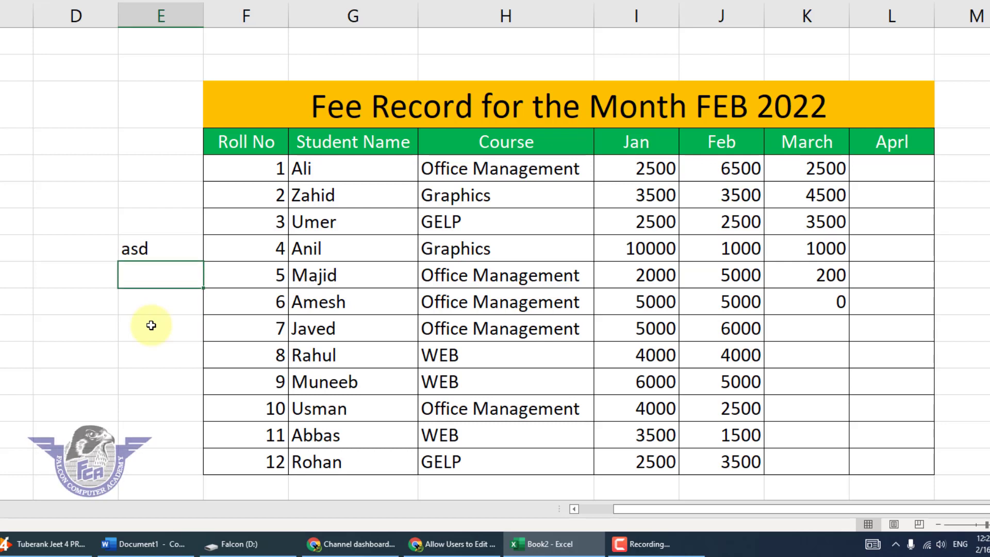
key("Up")
key("Delete")
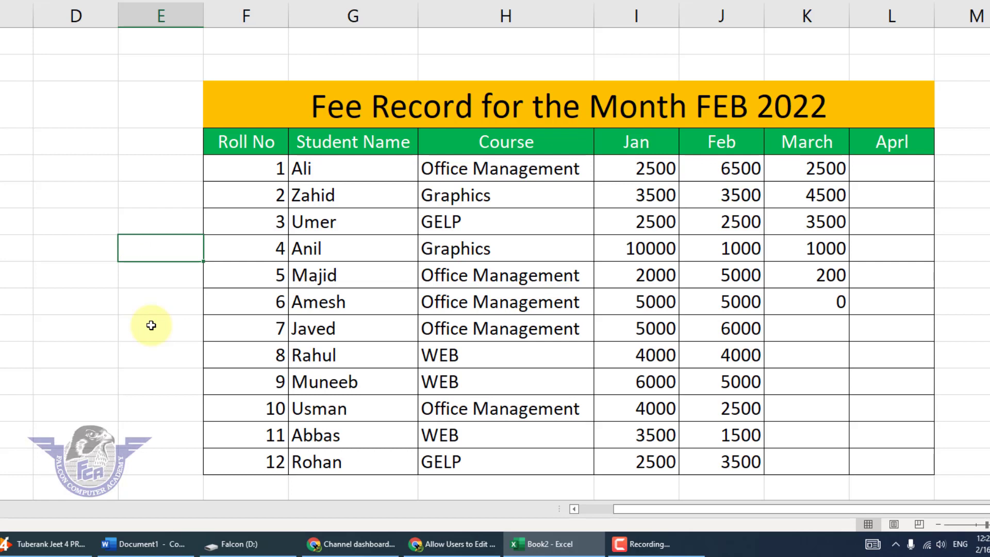